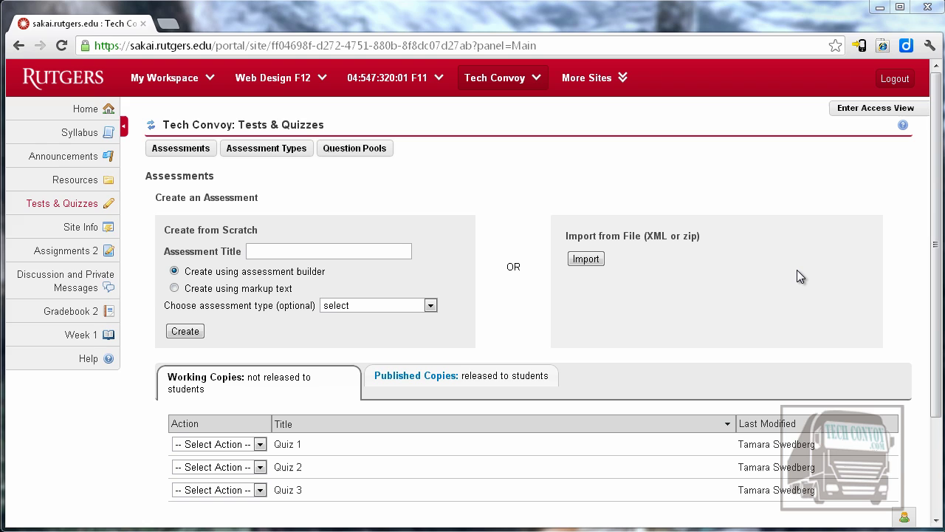
- View the published copies of the assessments, preview the site in student Access View, and return to the instructor view
click(426, 378)
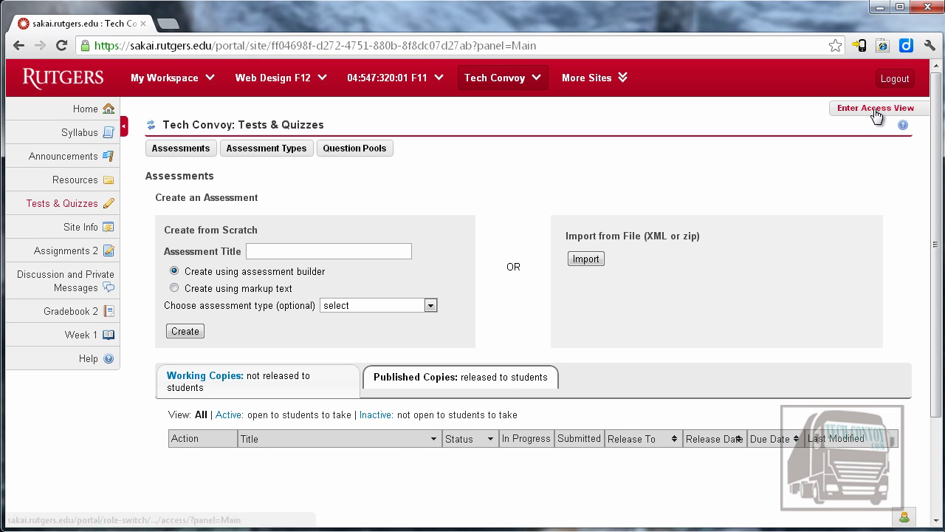
click(851, 108)
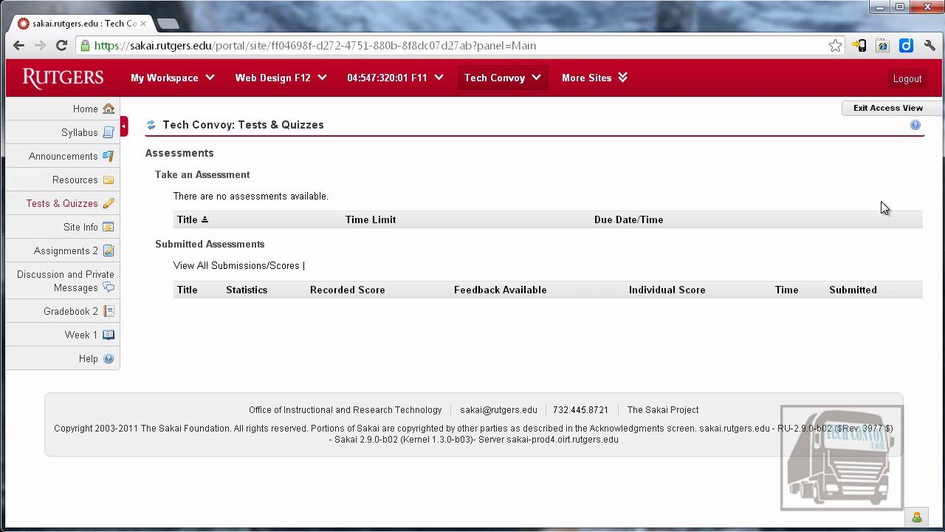
click(877, 113)
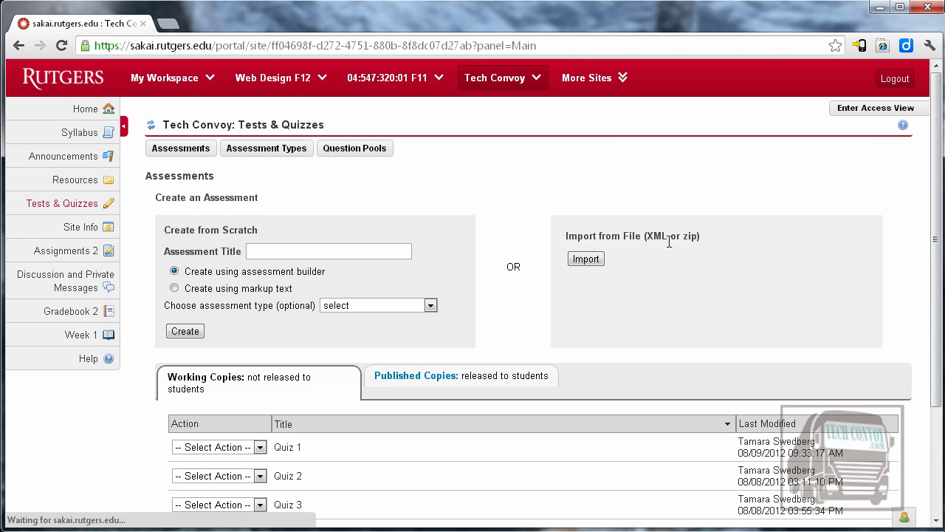
- Open the settings of the Quiz 1 working copy
scroll(550, 362, down, 1)
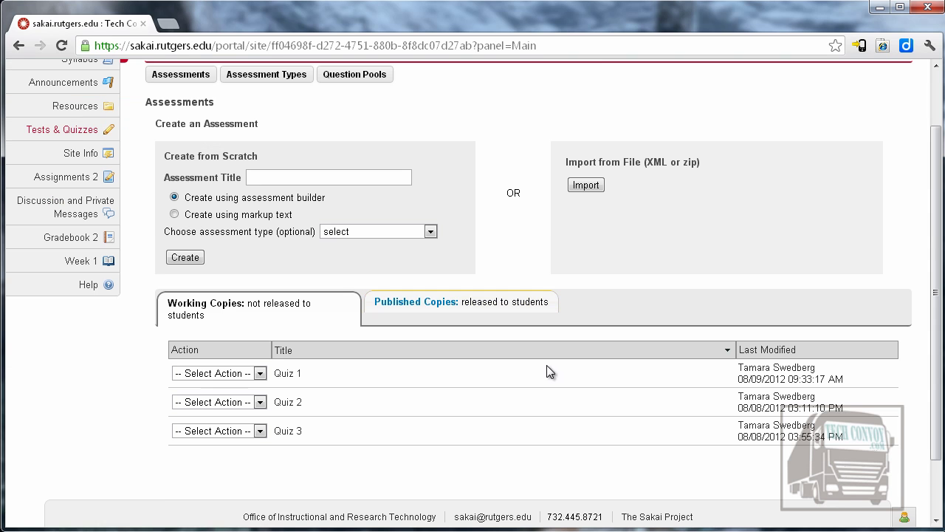
click(260, 373)
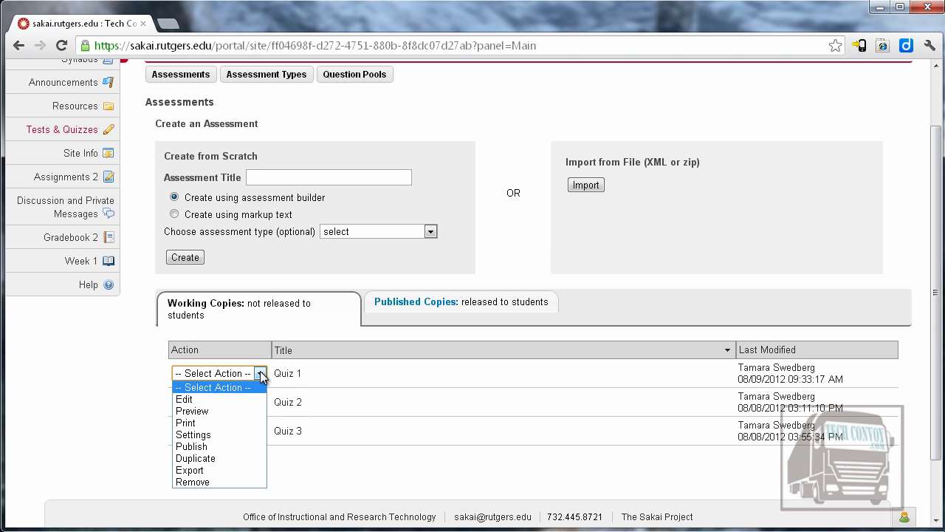
click(242, 436)
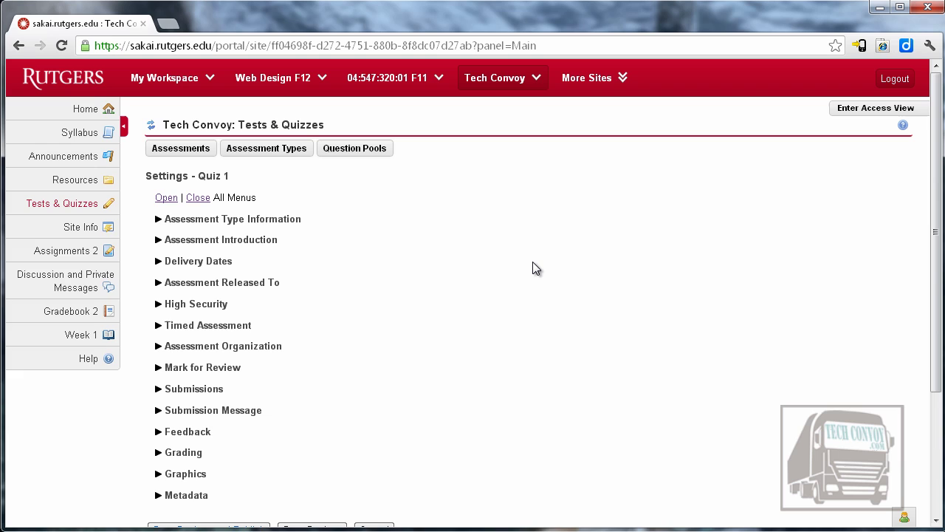
- Expand all sections of the Quiz 1 settings to view them and collapse them again
scroll(535, 267, down, 1)
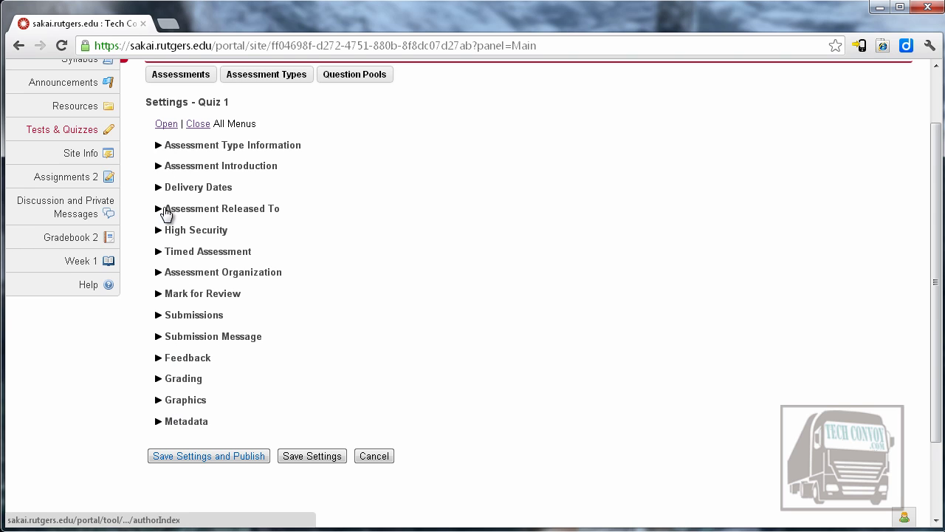
click(166, 124)
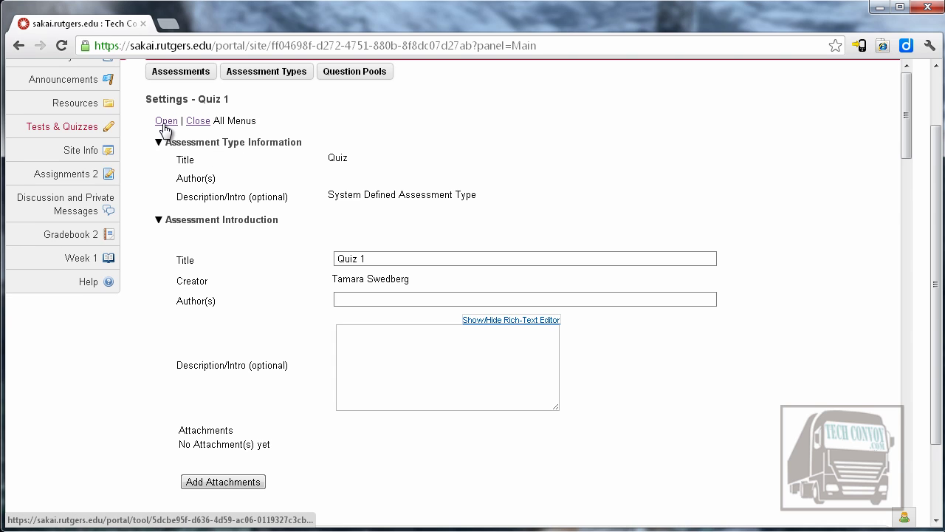
click(197, 122)
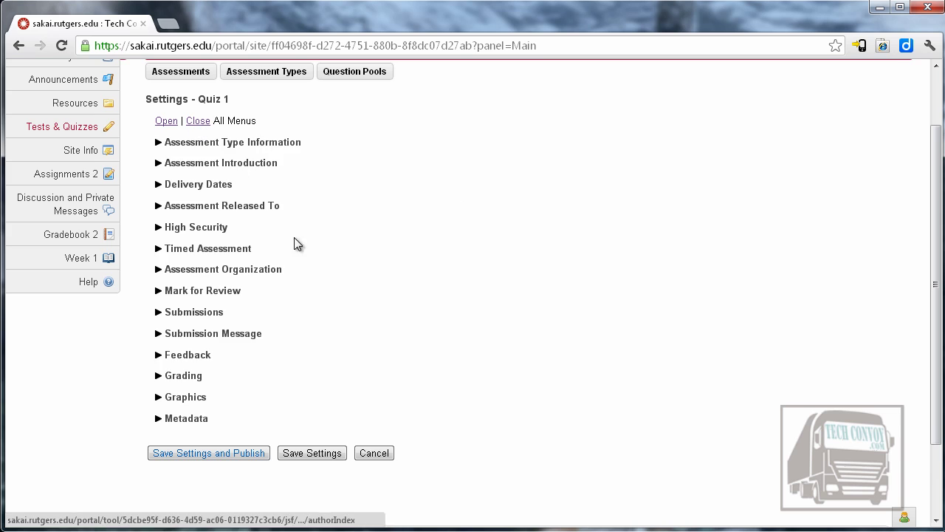
- In the Delivery Dates section, choose October 25, 2012 as the due date from the calendar
click(158, 187)
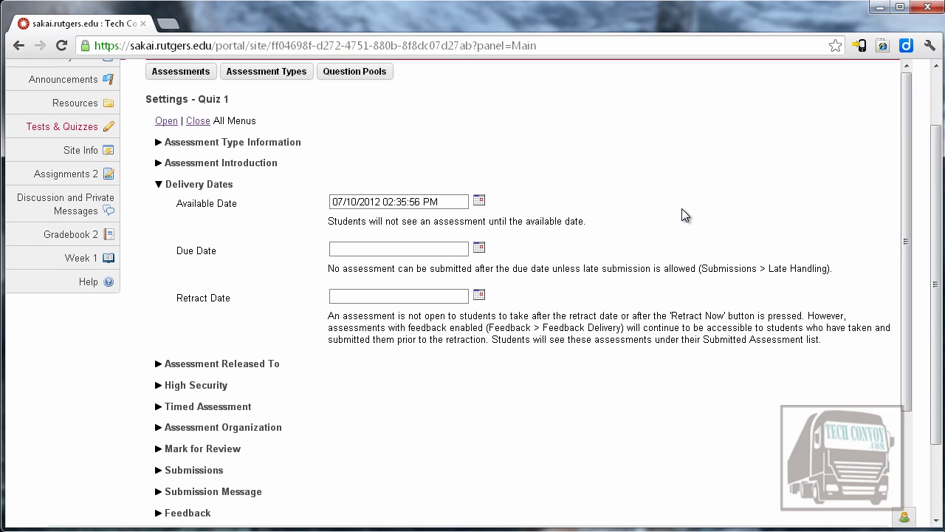
click(479, 247)
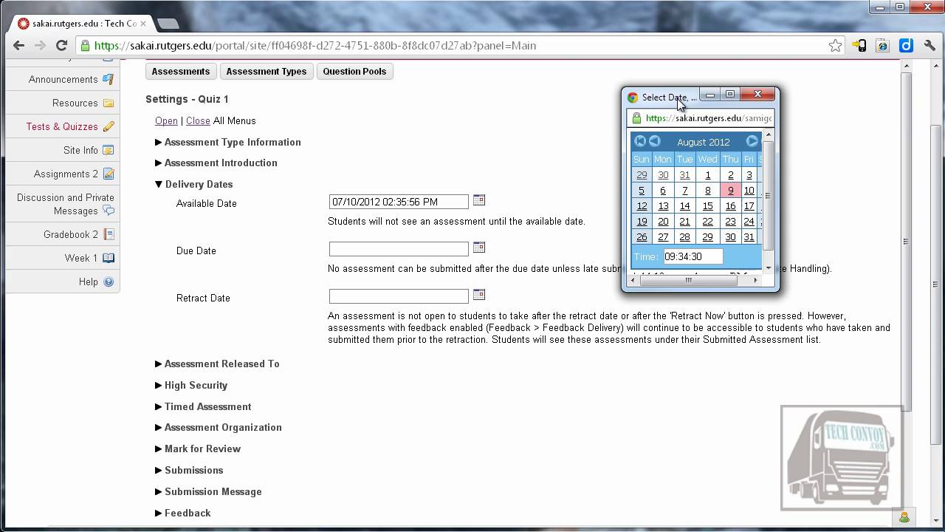
click(752, 142)
click(753, 142)
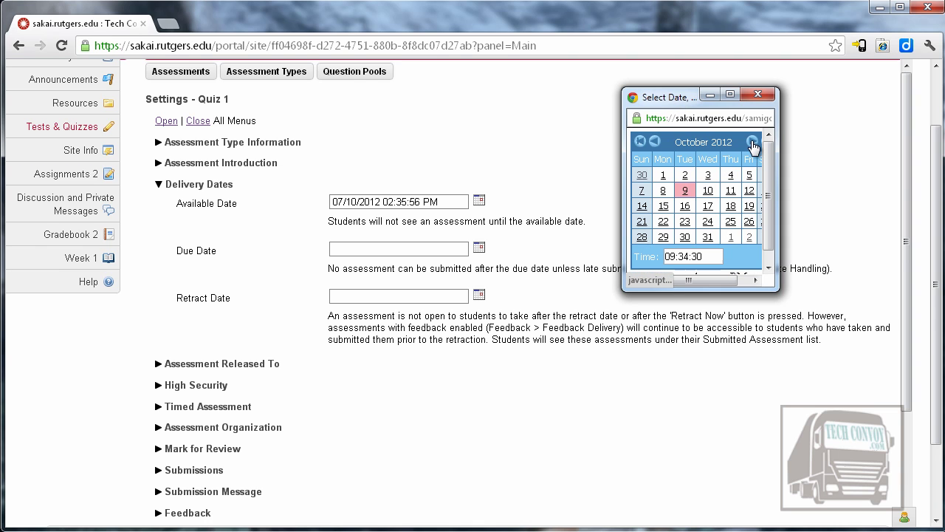
click(731, 221)
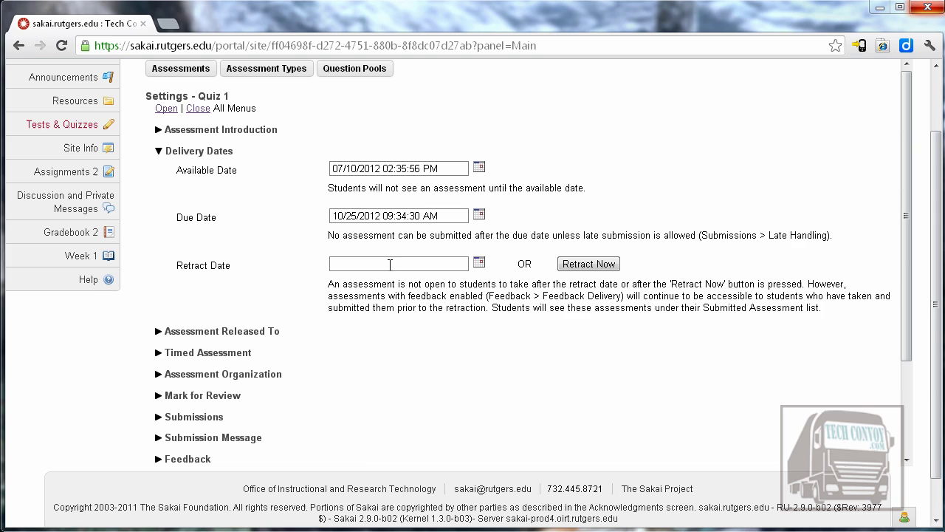
- Change the time of the due date to 11:59:59 PM
double_click(388, 216)
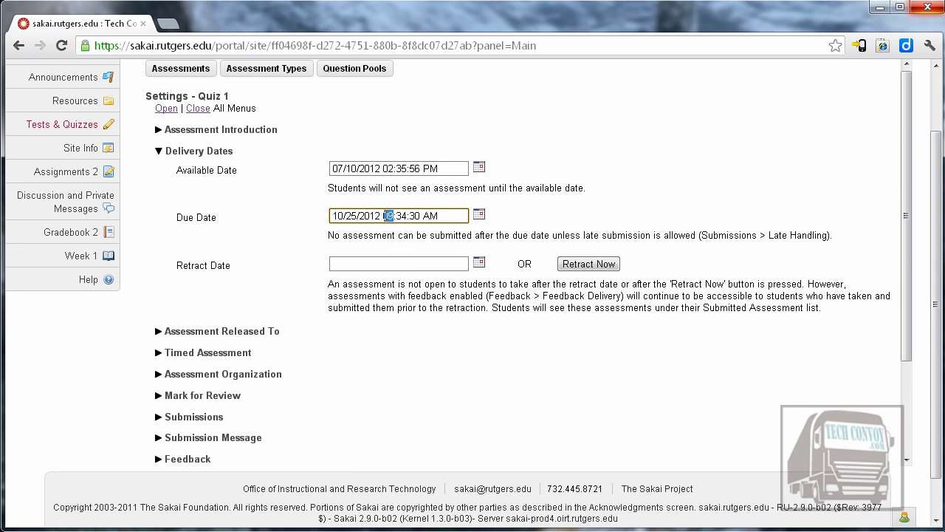
text(11)
key(Delete)
key(Delete)
text(59)
key(Delete)
key(Delete)
text(59)
key(Right)
key(Delete)
text(P)
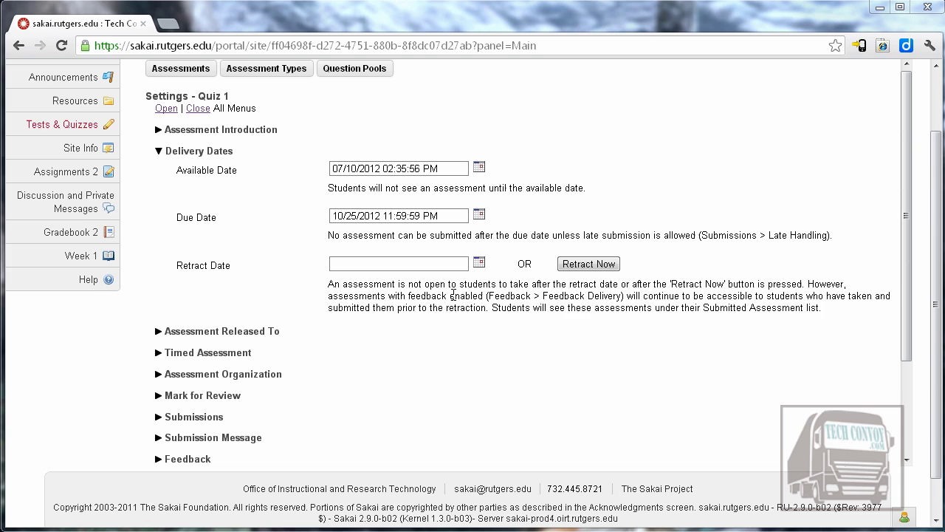
- Choose December 31, 2012 as the retract date from the calendar
click(357, 263)
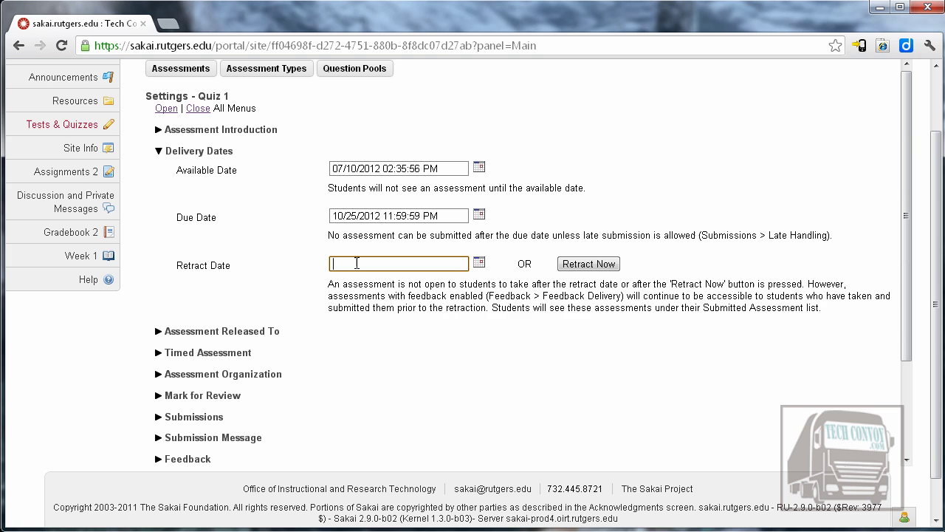
click(479, 264)
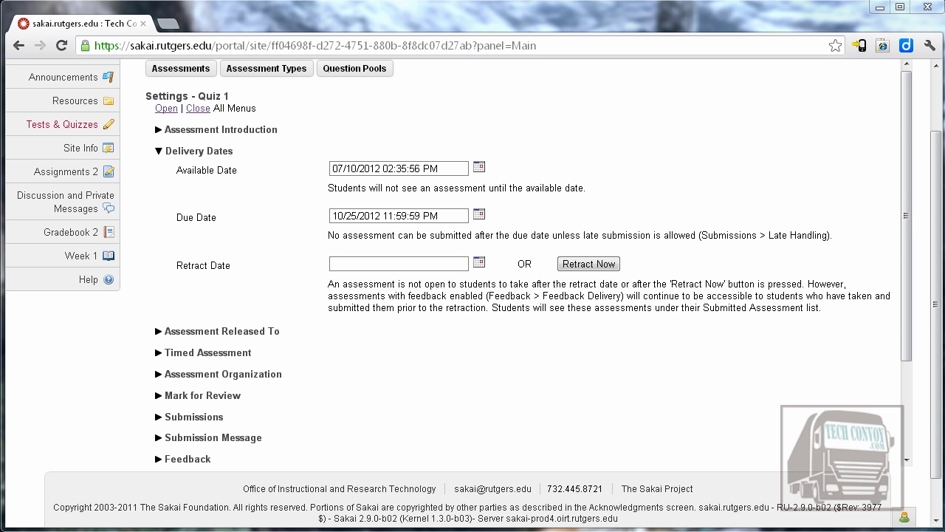
click(735, 127)
click(735, 128)
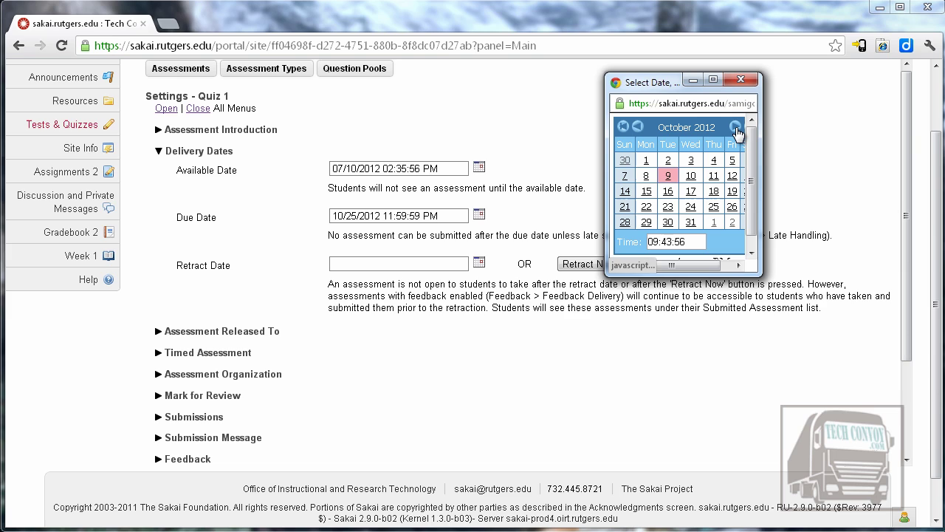
click(736, 128)
click(736, 128)
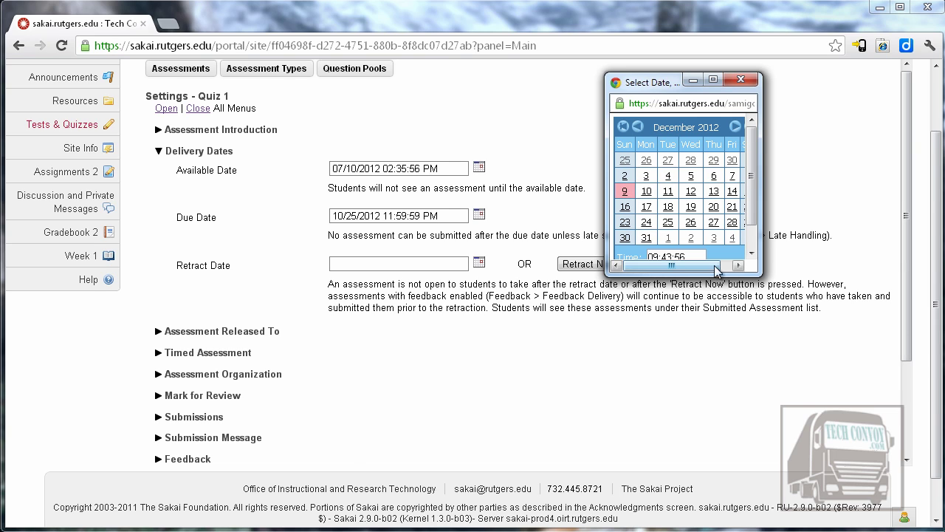
click(647, 238)
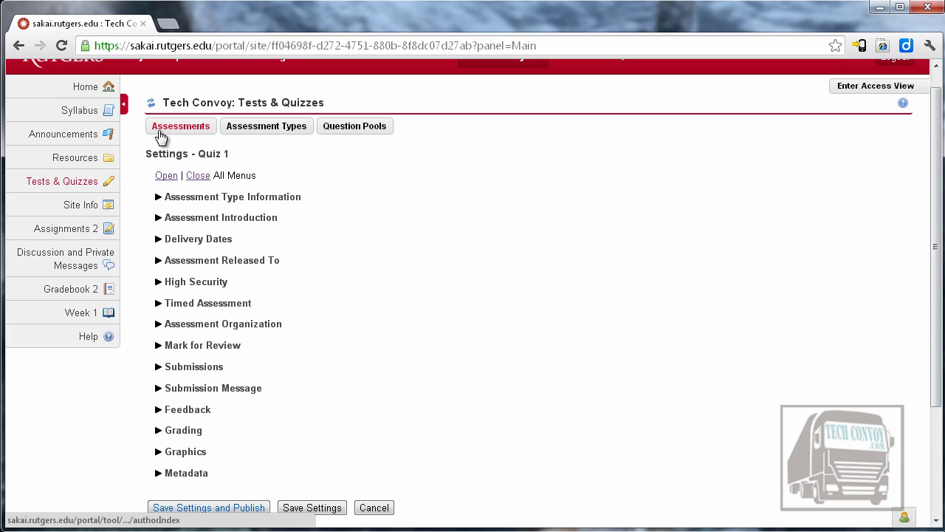
- Expand the Timed Assessment and Assessment Organization sections and review their time limit, navigation, layout and numbering options
click(158, 306)
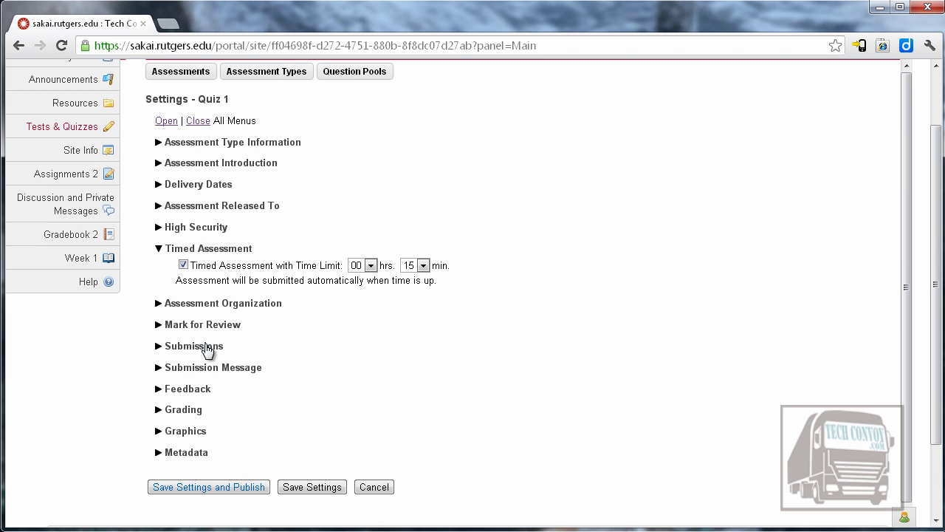
click(160, 303)
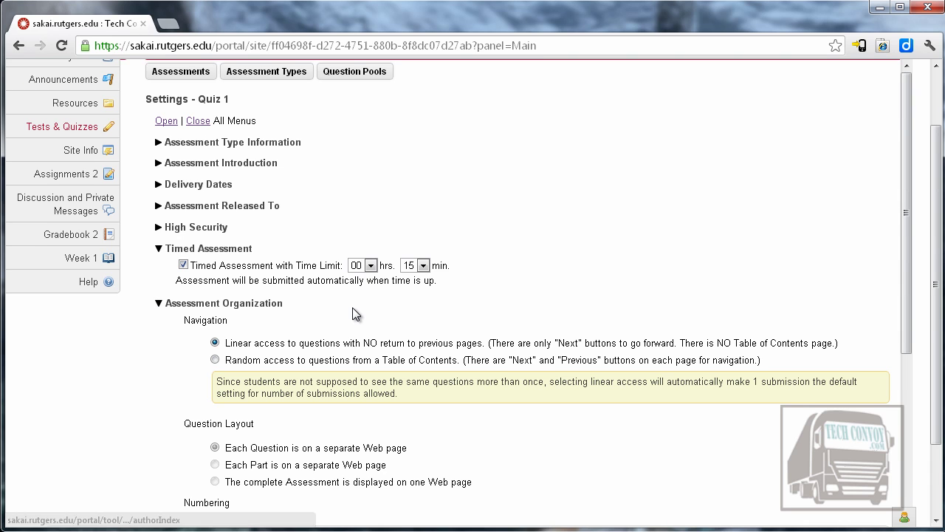
scroll(353, 307, down, 1)
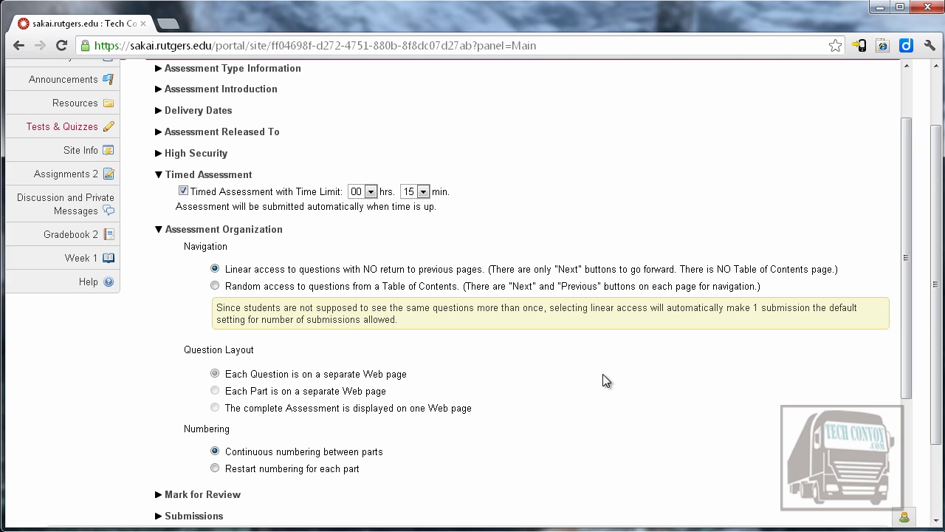
- Try random access to questions as the navigation option, switch back to linear access, and collapse Assessment Organization
click(215, 287)
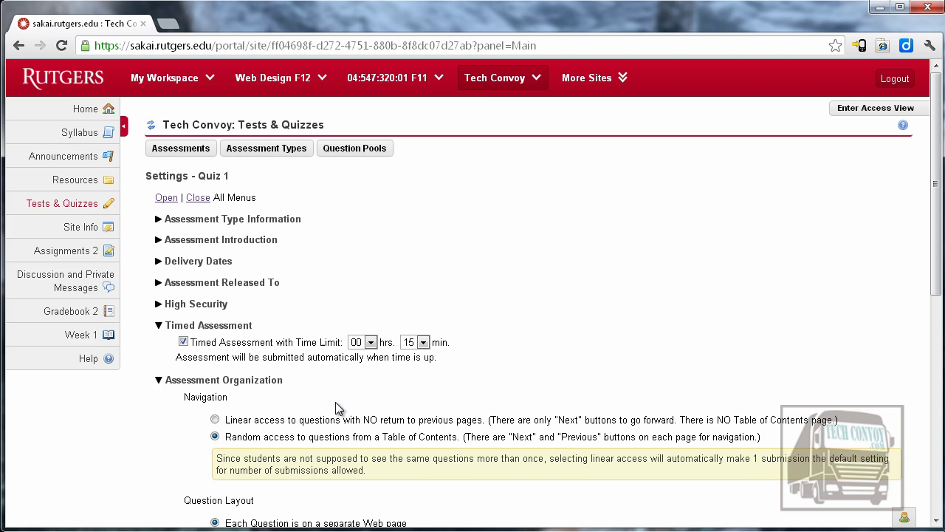
scroll(343, 402, down, 2)
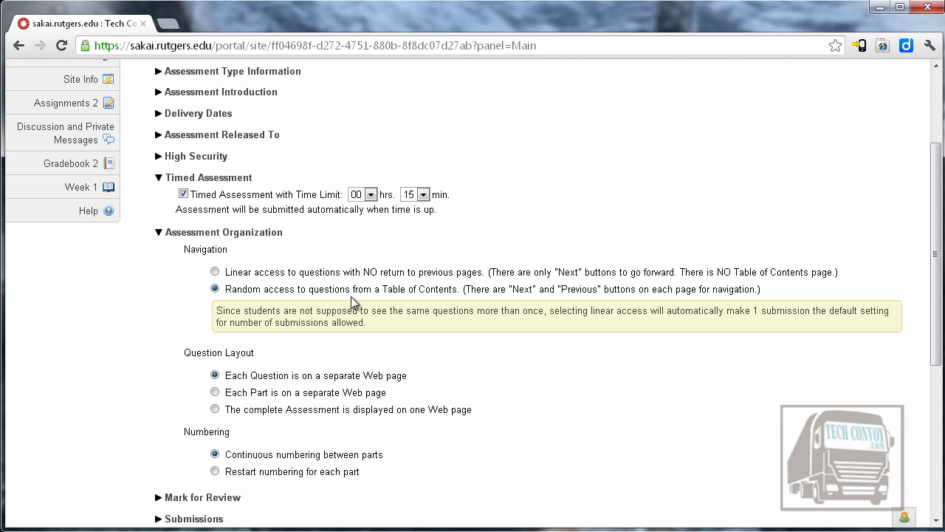
click(215, 273)
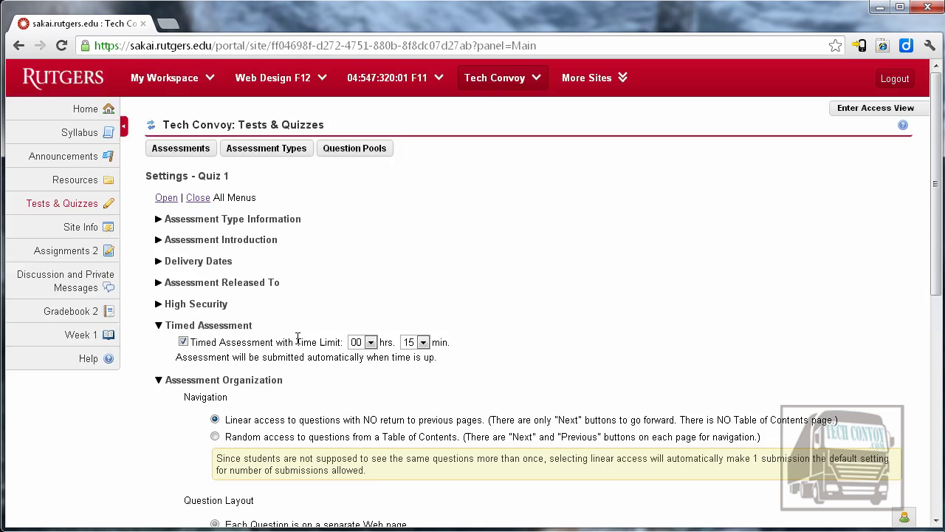
scroll(288, 344, down, 3)
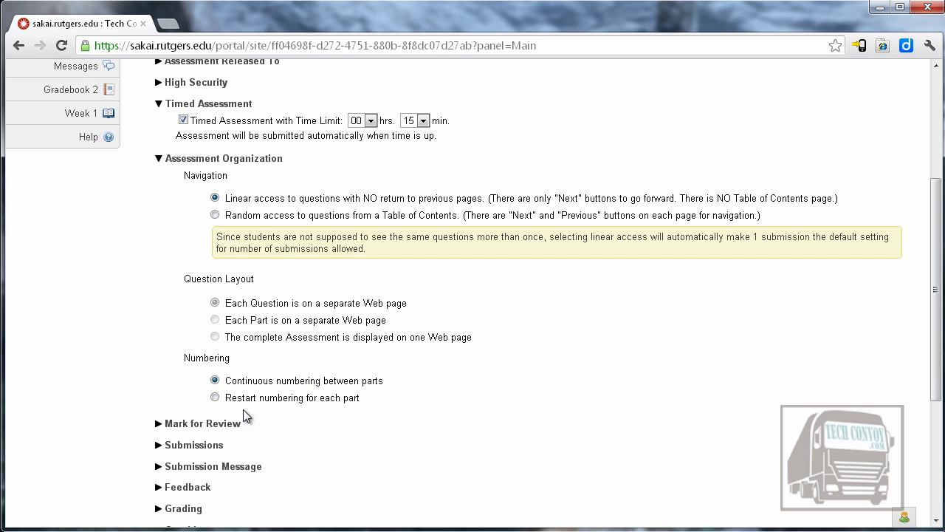
click(158, 160)
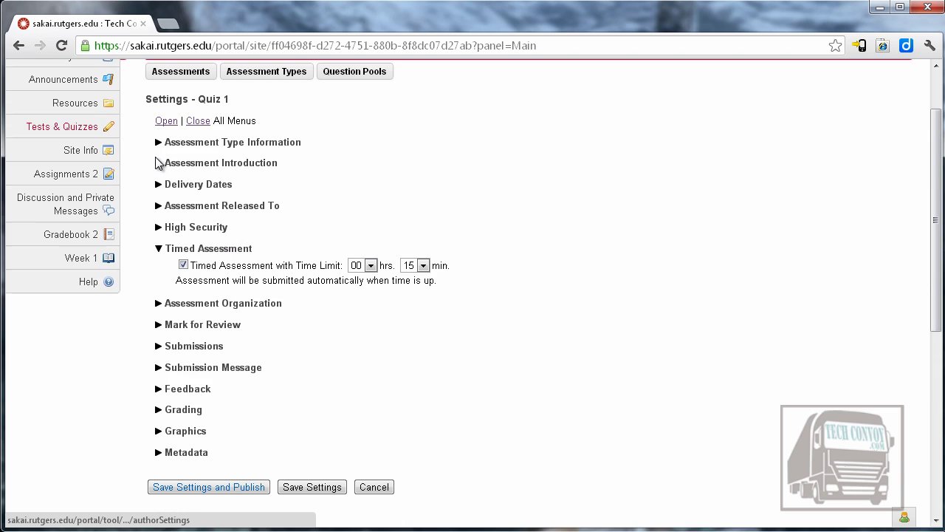
- In the Submissions section, try refusing late submissions, switch back to accepting them, and collapse the section
click(158, 347)
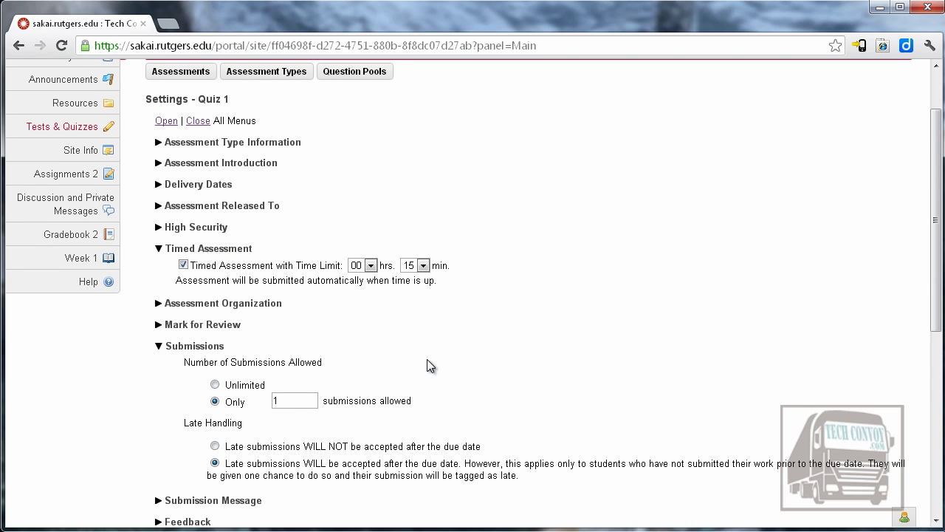
scroll(427, 360, down, 1)
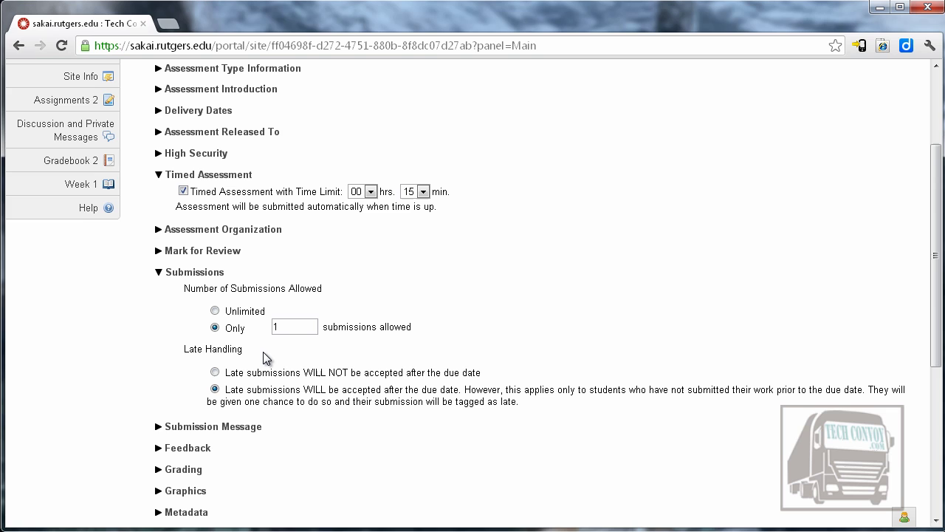
click(216, 373)
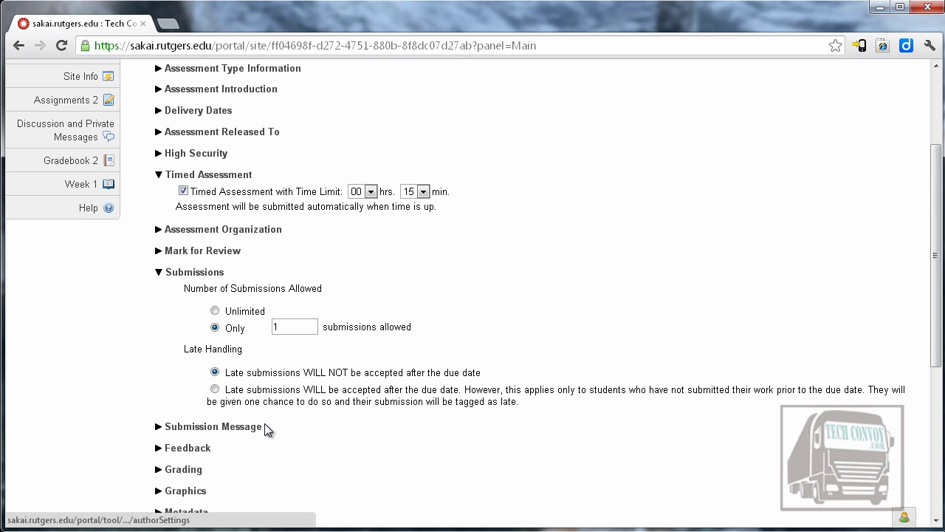
click(215, 390)
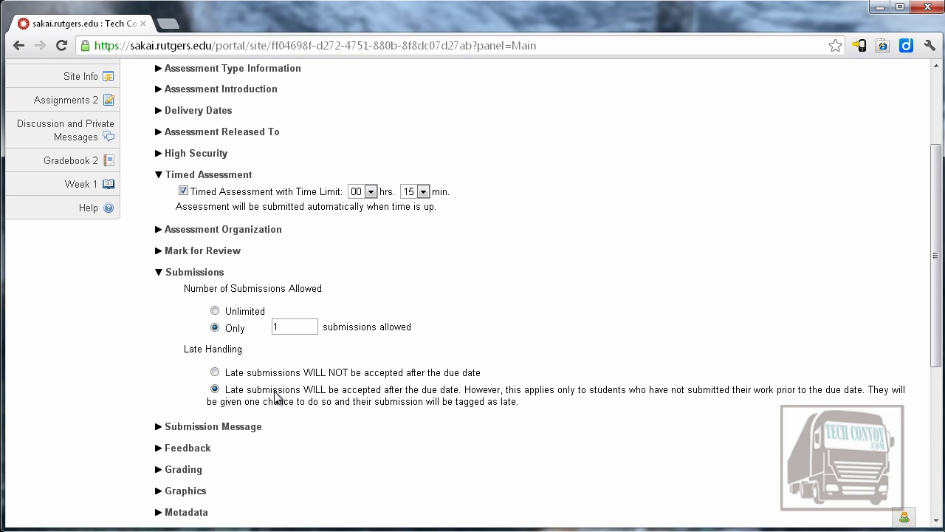
click(165, 276)
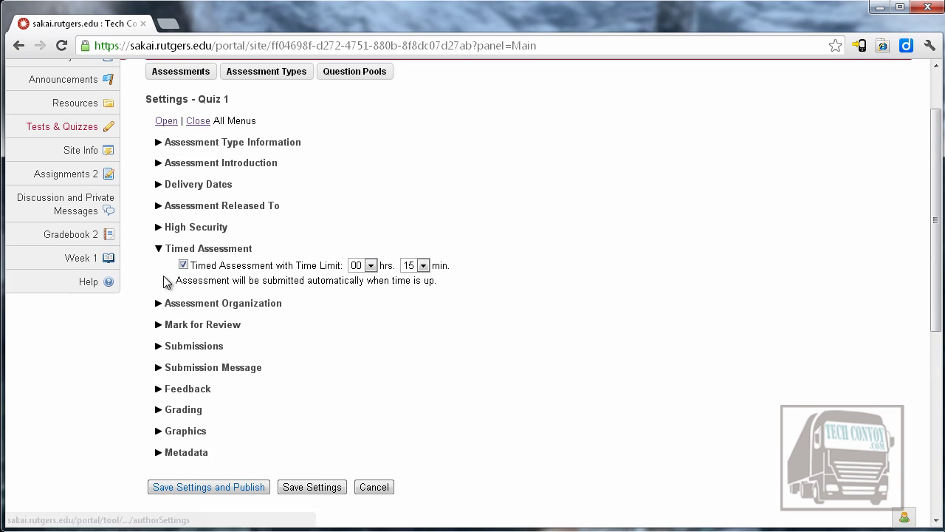
- Expand the Feedback section and review its authoring, delivery and release options
click(157, 393)
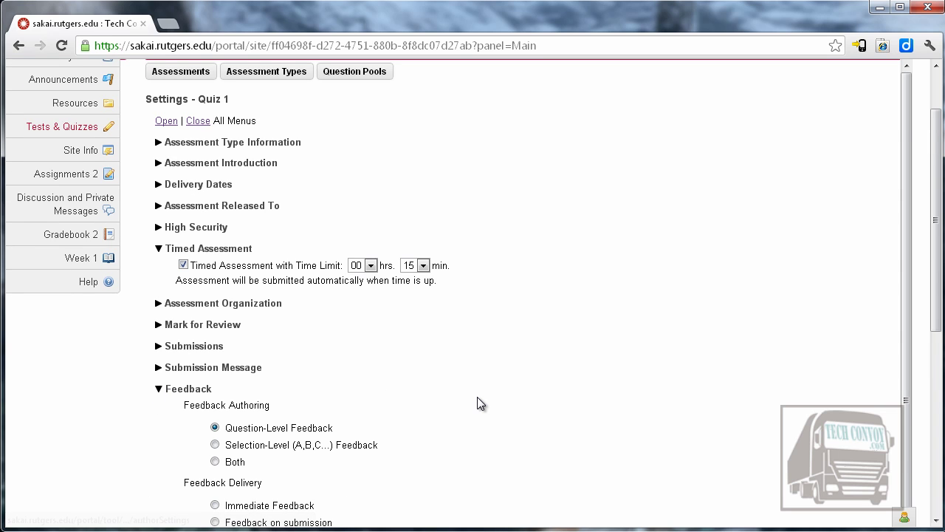
scroll(477, 398, down, 2)
scroll(477, 402, down, 1)
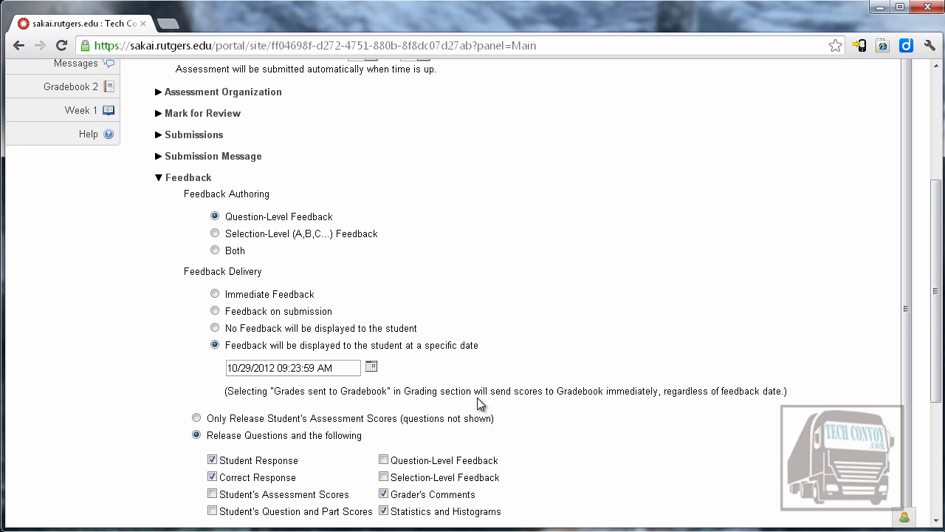
- Review the rest of the Feedback options, then expand the Grading section and examine its student identity and gradebook options
scroll(477, 403, down, 1)
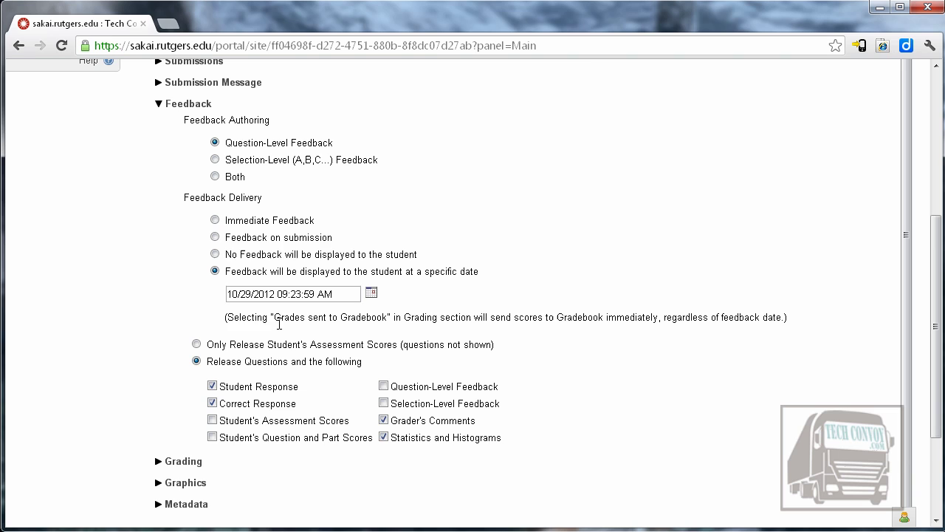
scroll(281, 331, down, 2)
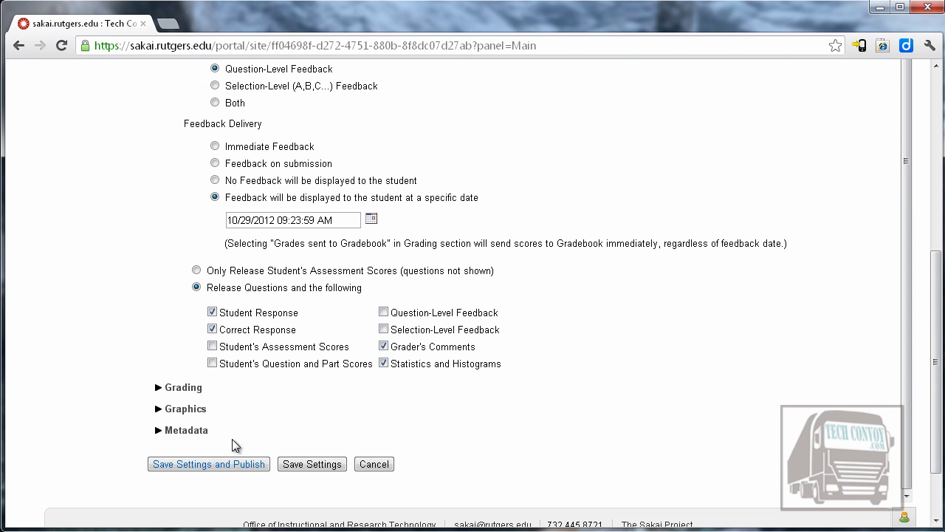
click(158, 389)
scroll(430, 397, down, 6)
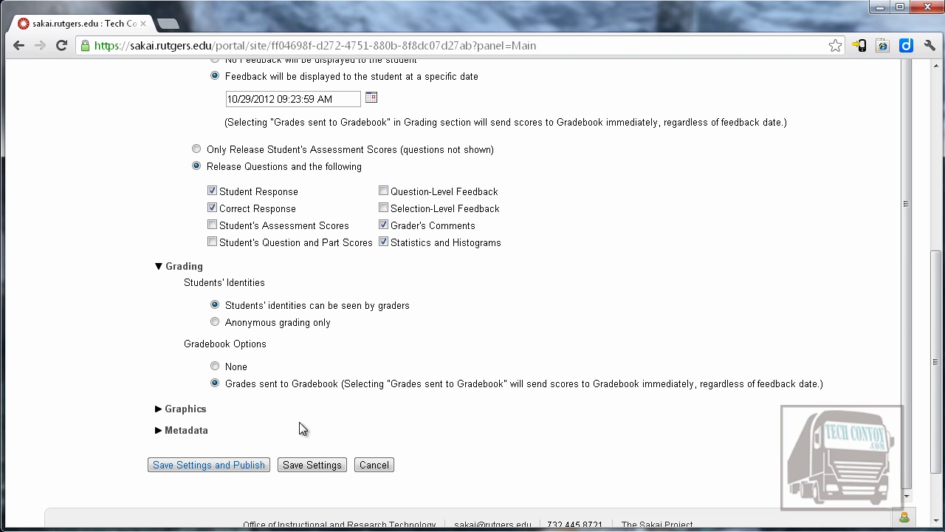
- Save the settings and publish Quiz 1 to the entire class without notification
click(218, 464)
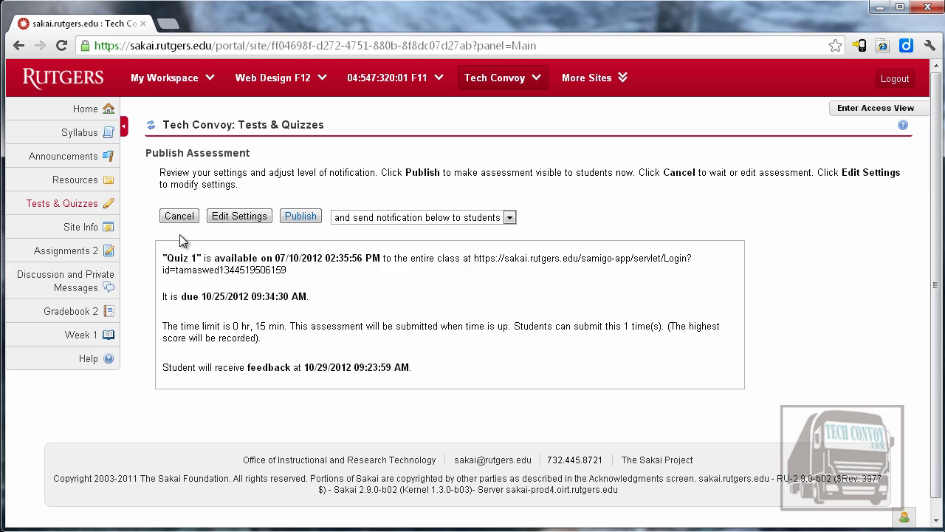
click(430, 218)
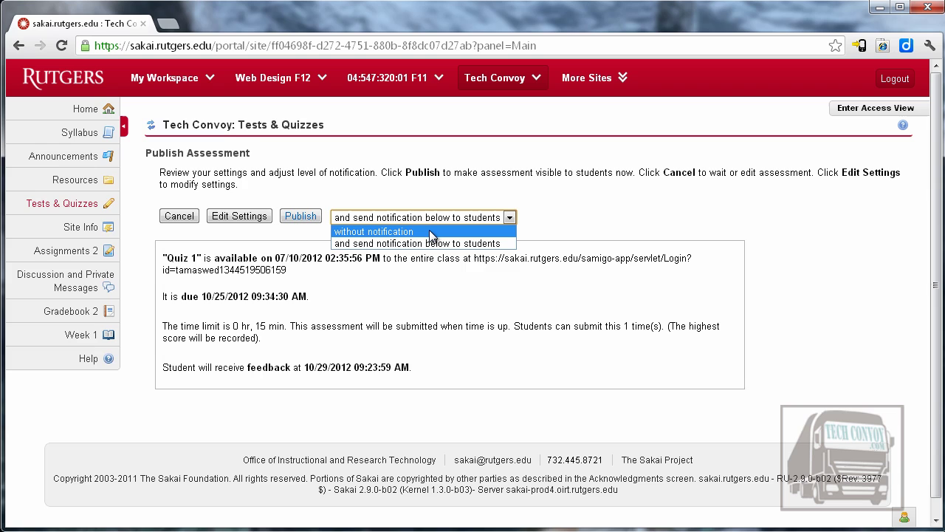
click(430, 232)
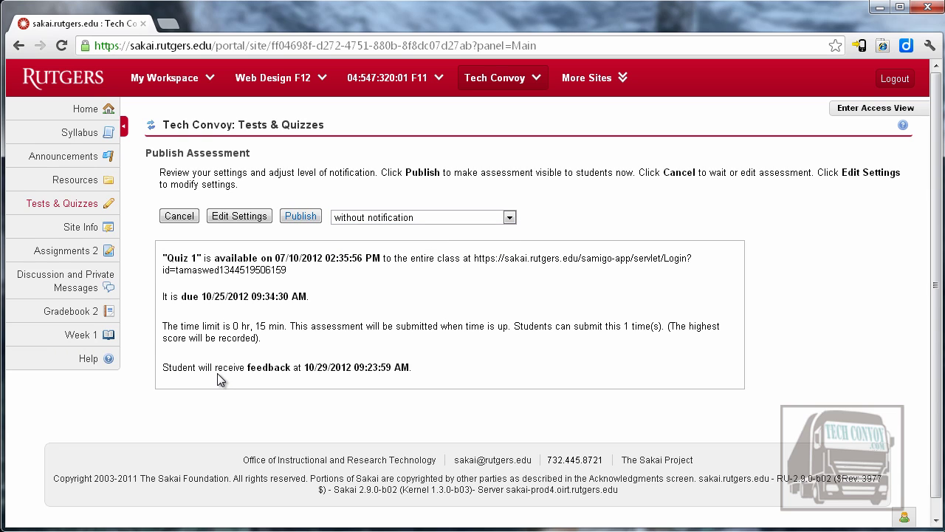
click(294, 215)
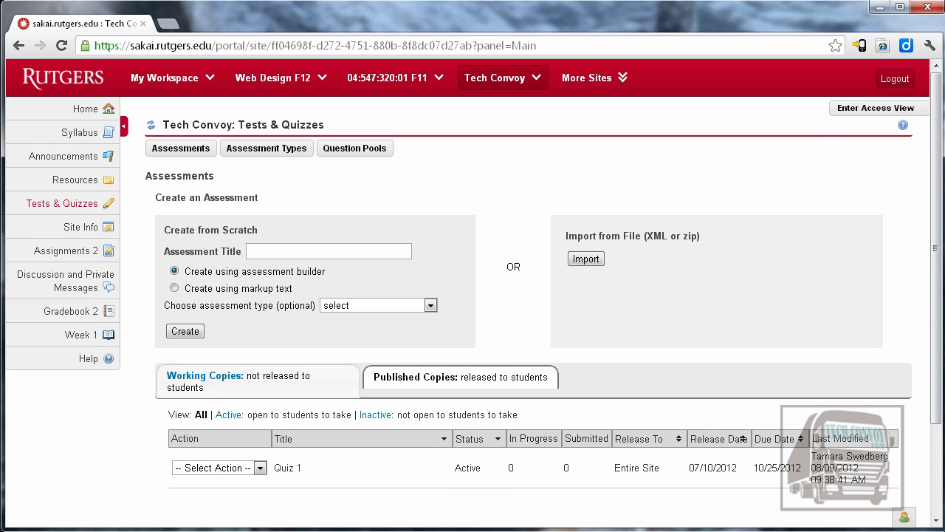
- Check how the published quiz is listed for students in Access View, and return to the instructor view
click(869, 110)
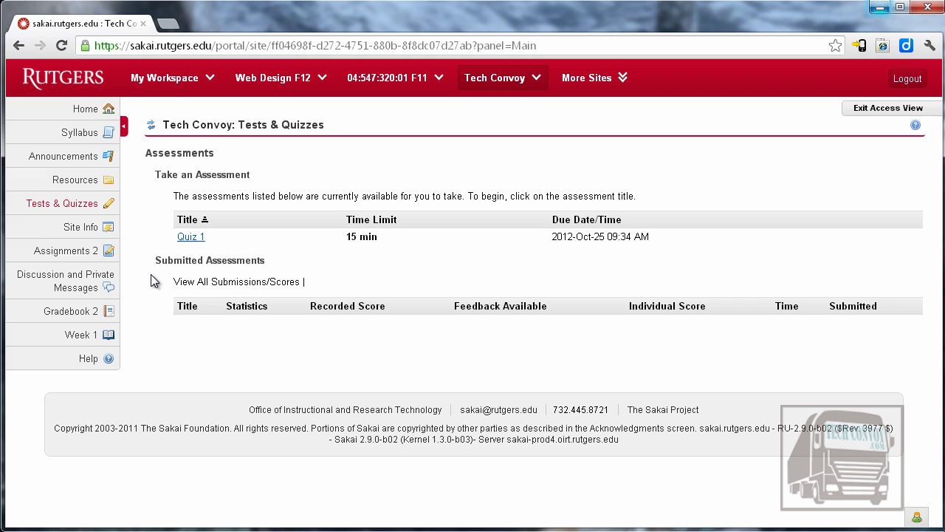
click(889, 114)
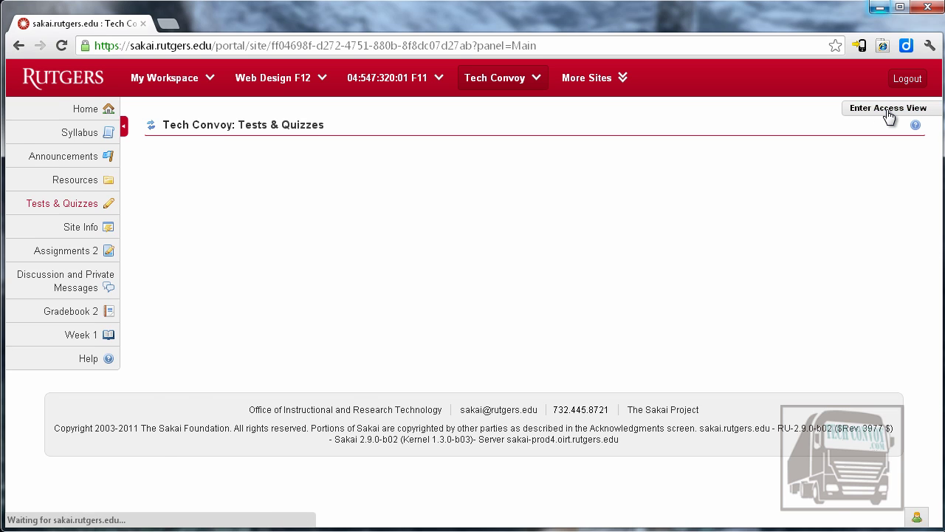
- Open the settings of the Quiz 2 working copy
scroll(679, 331, down, 1)
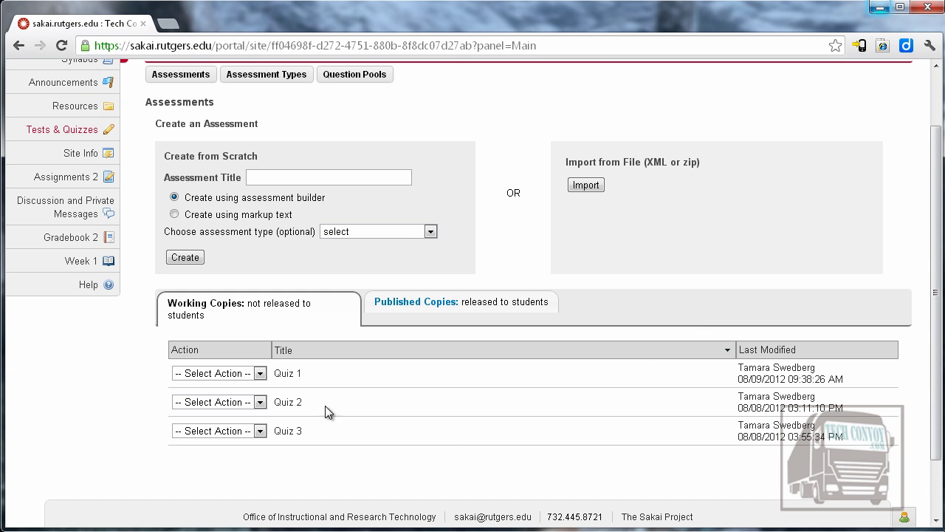
click(261, 403)
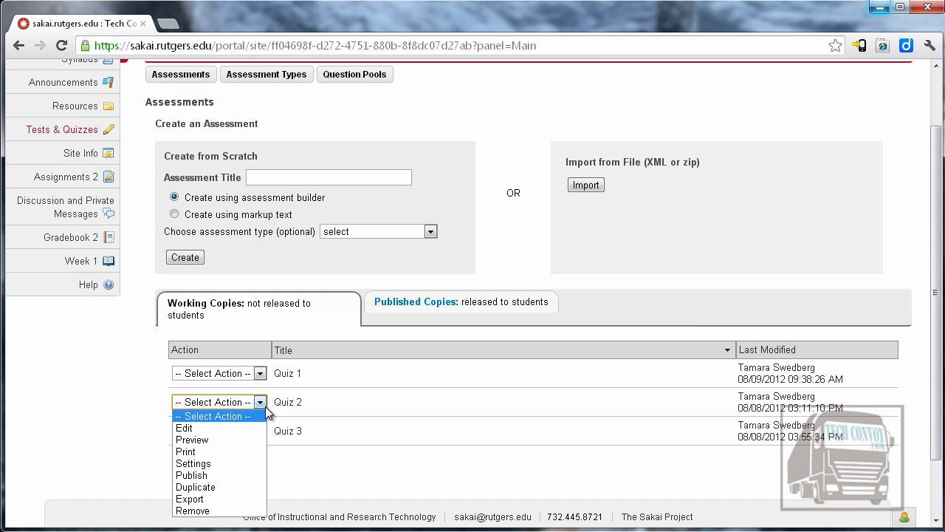
click(234, 463)
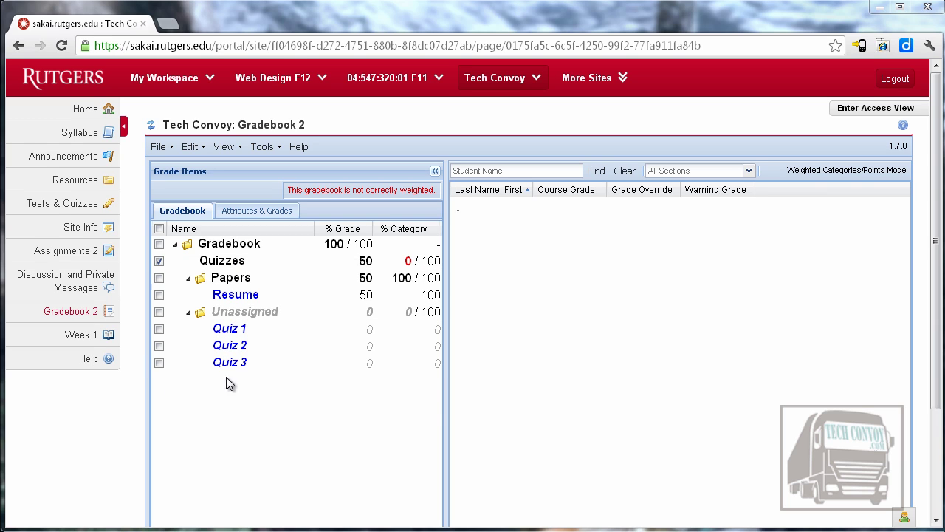
- In Gradebook 2, assign the Quiz 1 item to the Quizzes category, include it in the grade and save it
click(225, 332)
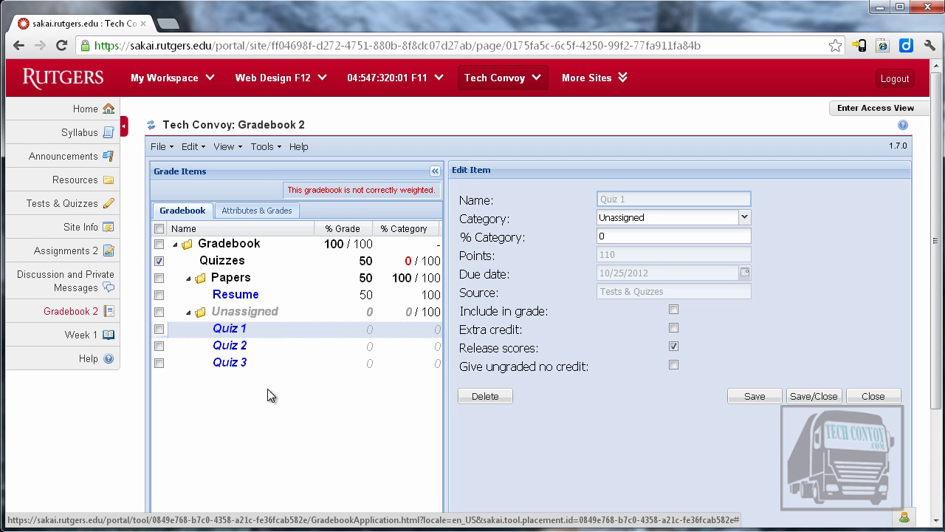
click(745, 217)
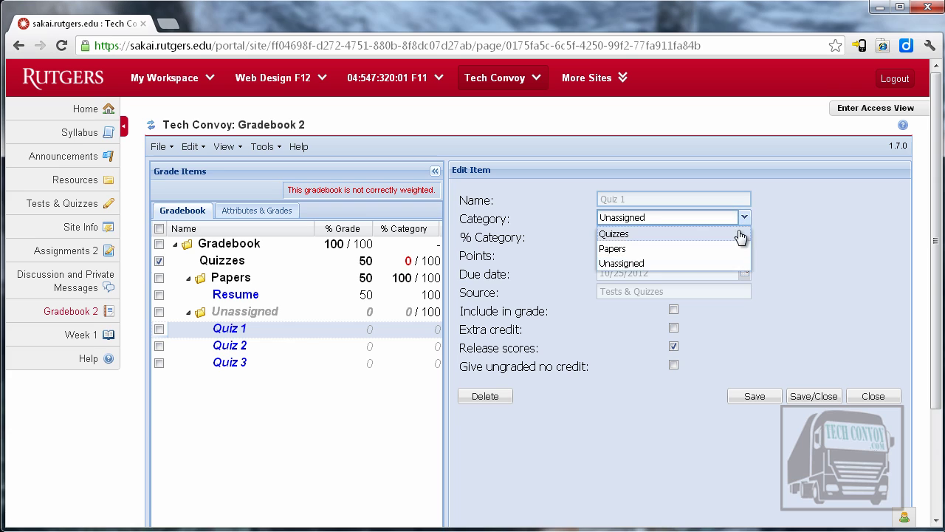
click(739, 234)
click(674, 291)
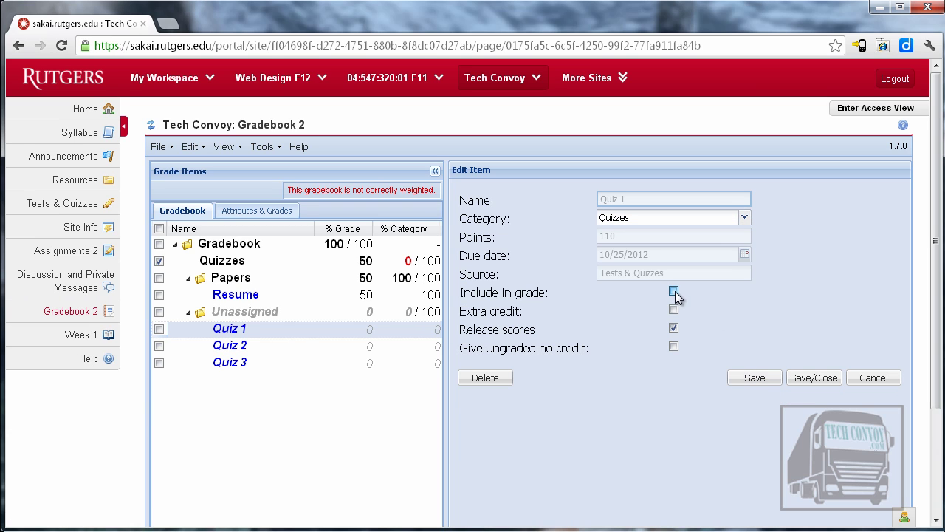
click(754, 377)
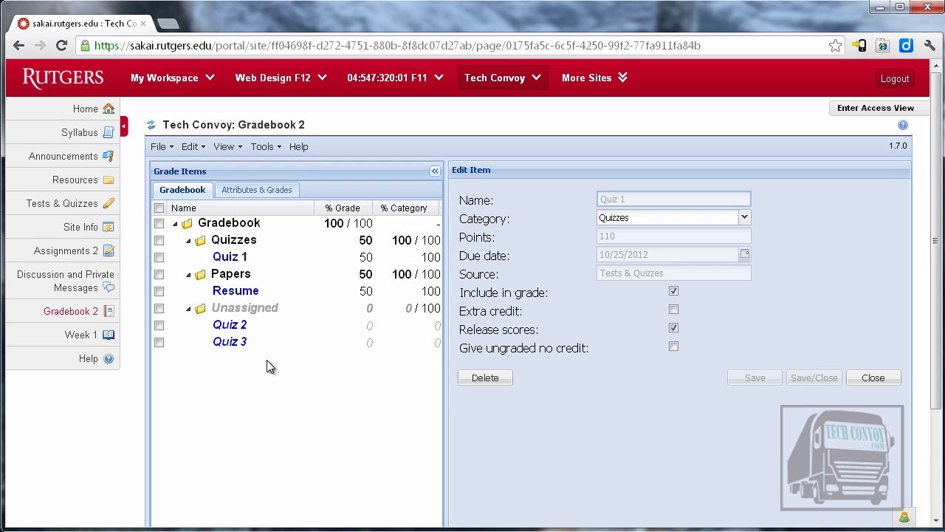
- Assign the Quiz 2 grade item to the Quizzes category, include it in the grade and save it
click(246, 329)
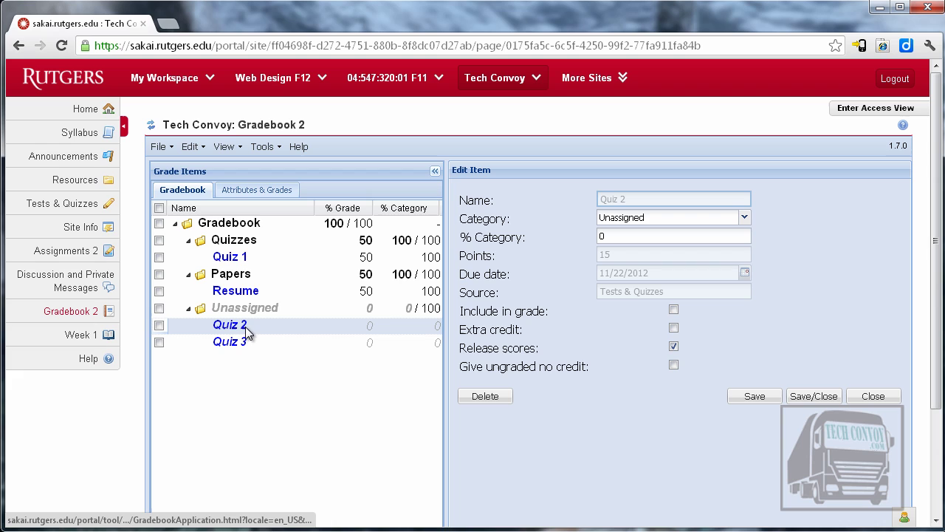
click(743, 219)
click(732, 232)
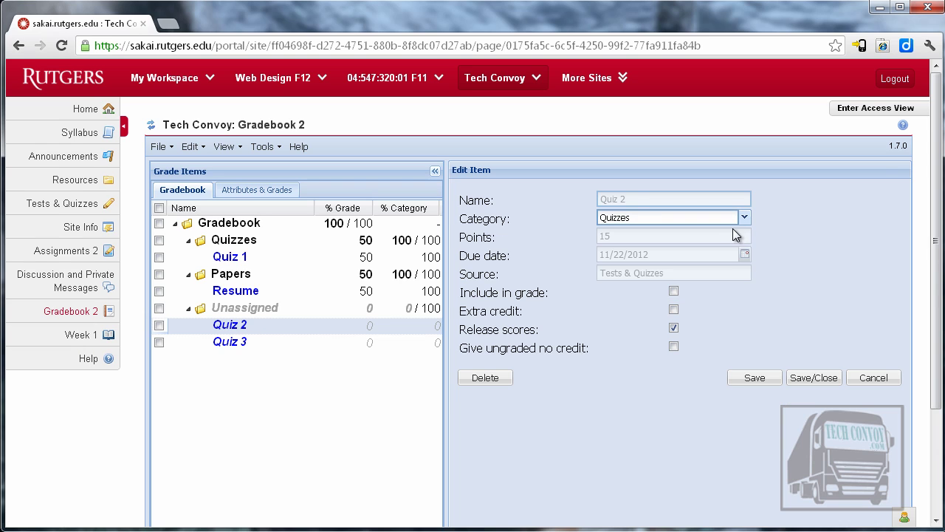
click(674, 291)
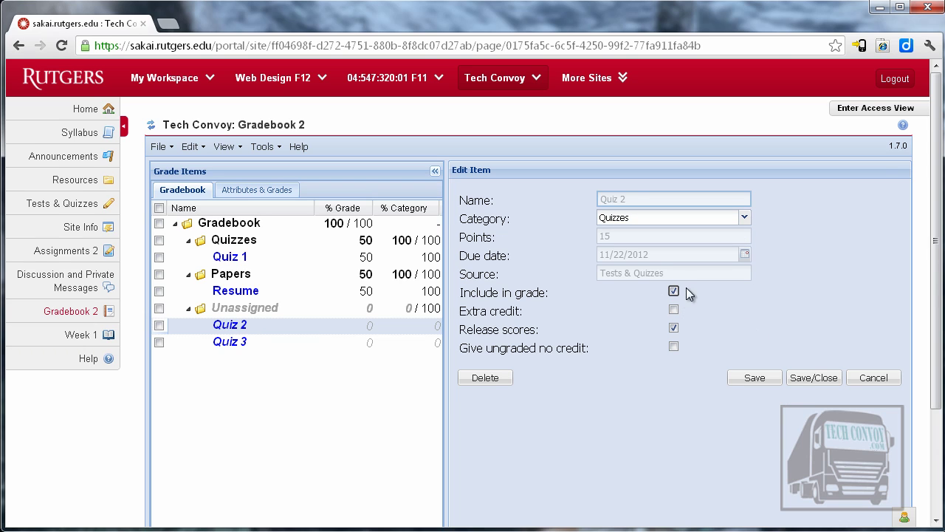
click(750, 379)
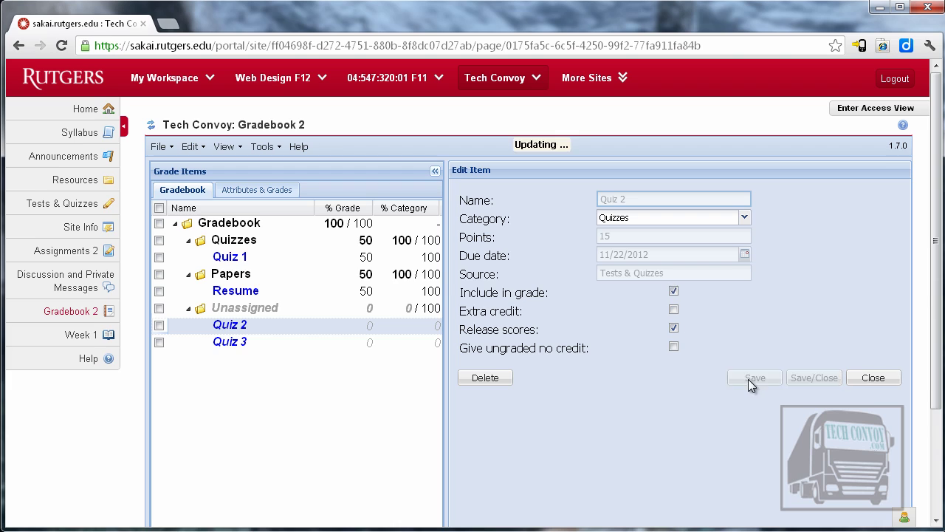
- Assign the Quiz 3 grade item to the Quizzes category, include it in the grade and save it
click(228, 342)
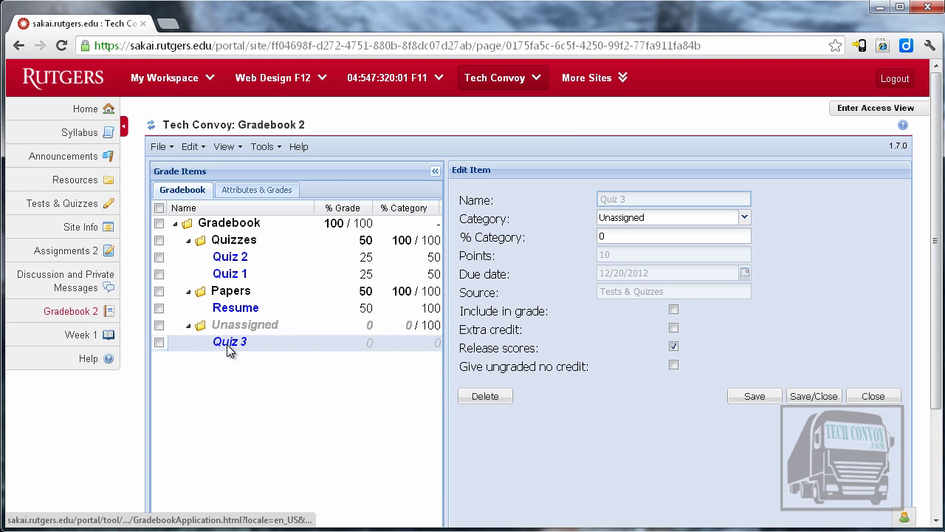
click(742, 219)
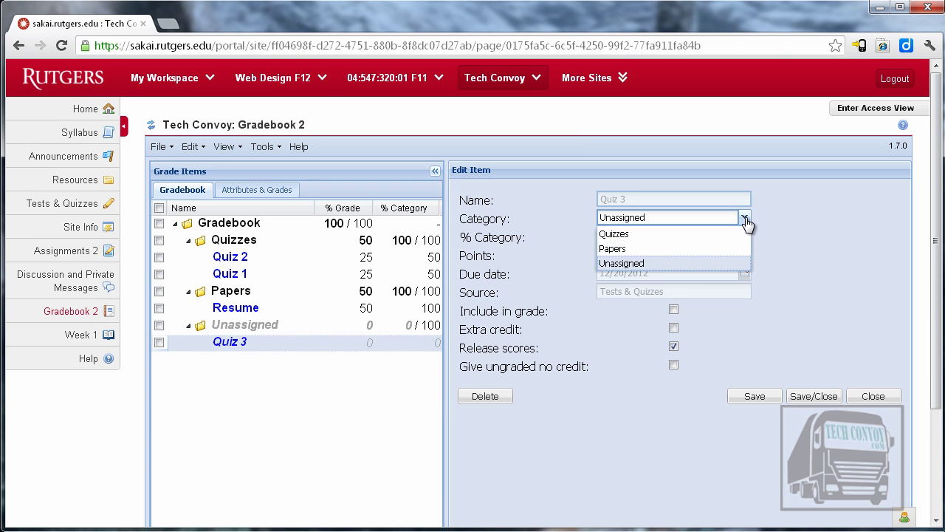
click(731, 233)
click(673, 291)
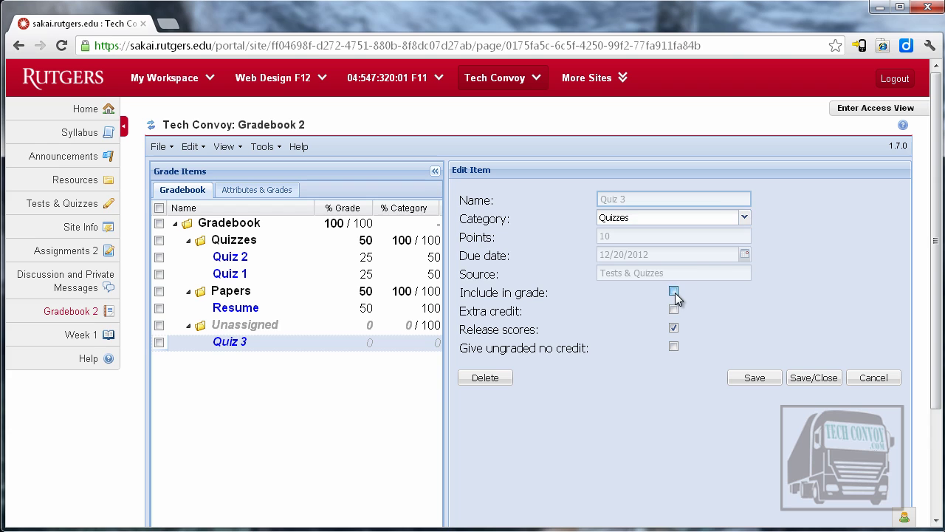
click(754, 379)
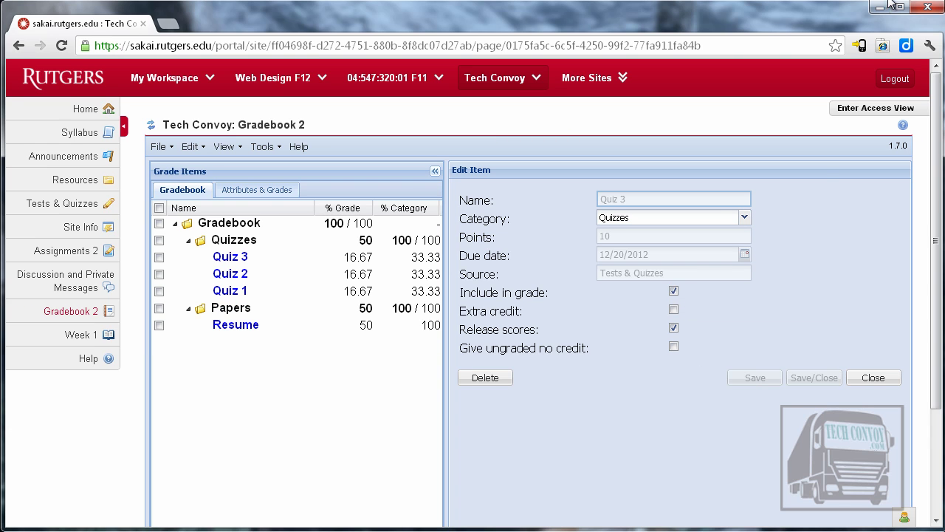
- Open the Quizzes category to review its grade and weighting options, and look at the commands for creating categories and items
click(254, 244)
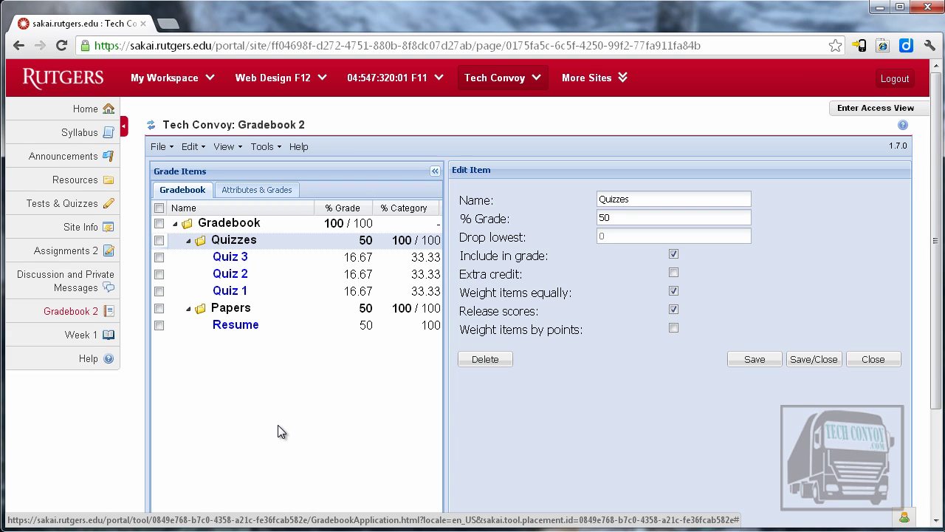
click(159, 147)
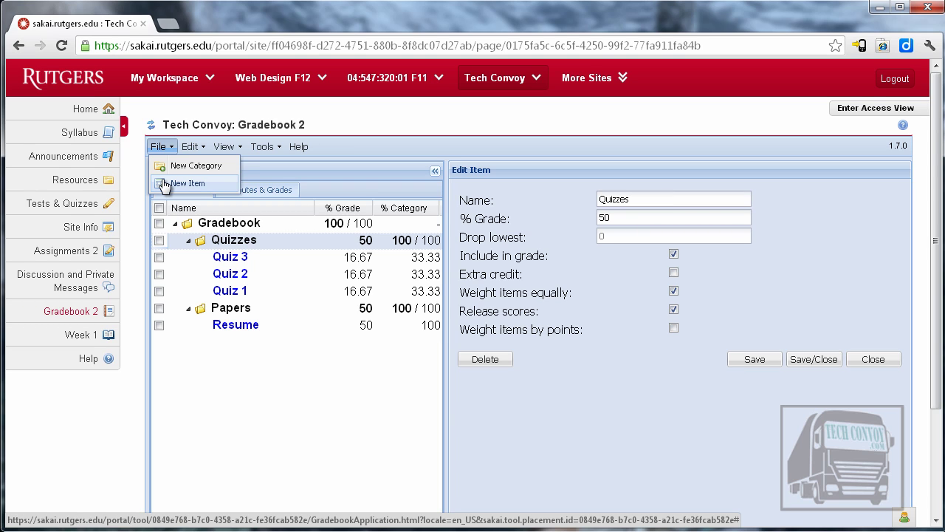
click(342, 427)
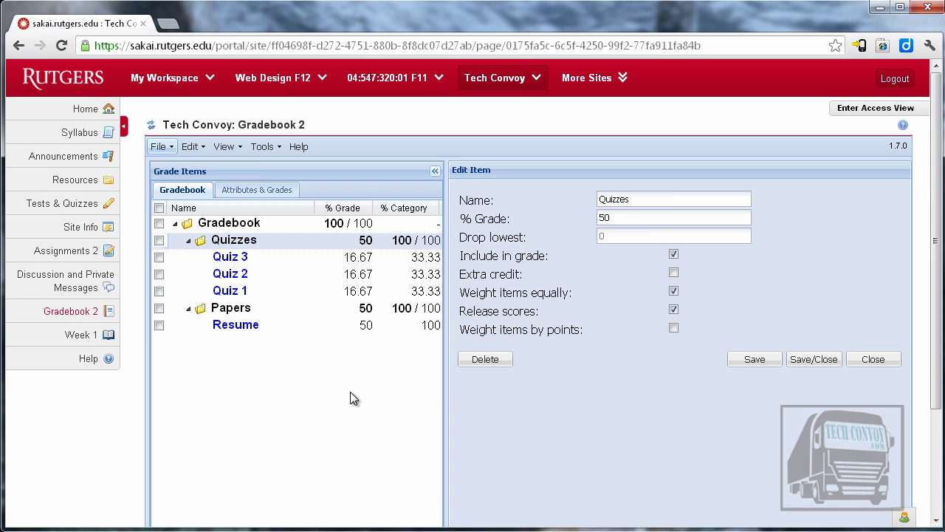